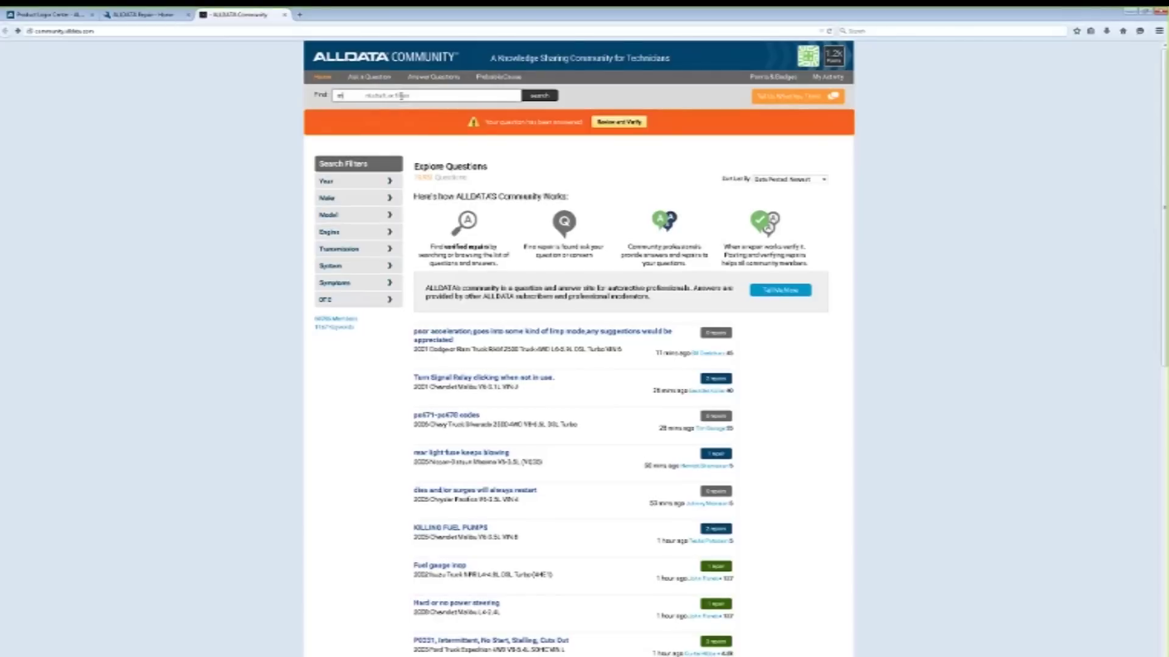
Search the community questions for "misfire"
{"action": "type", "text": "i"}
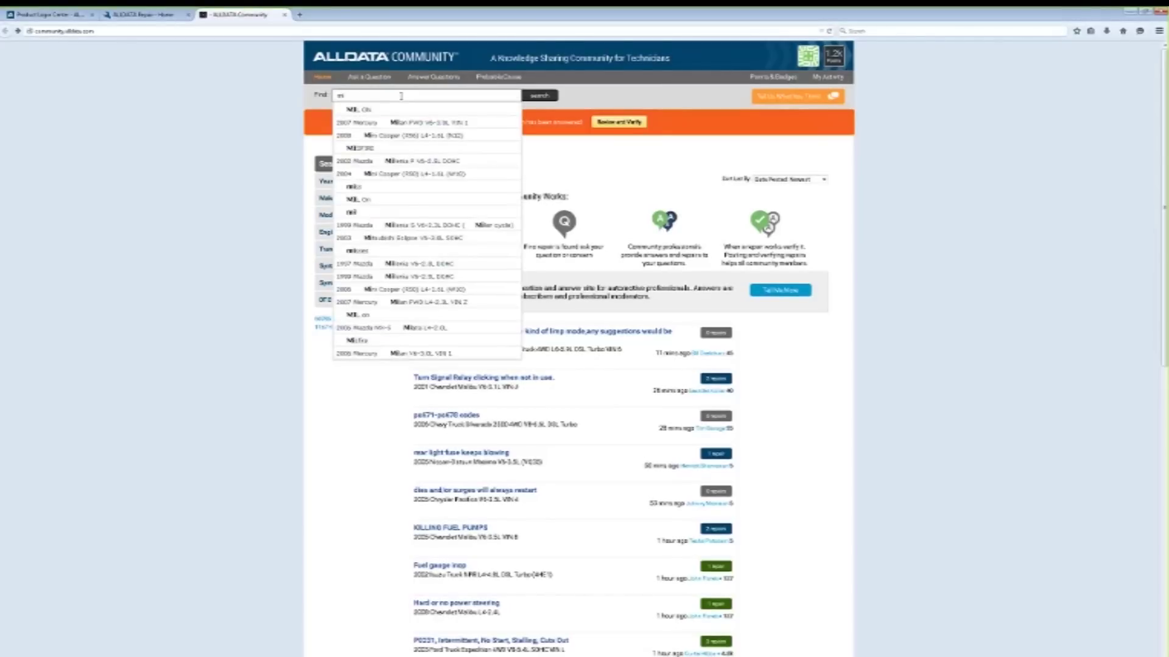
{"action": "type", "text": "sfir"}
{"action": "key", "text": "Return"}
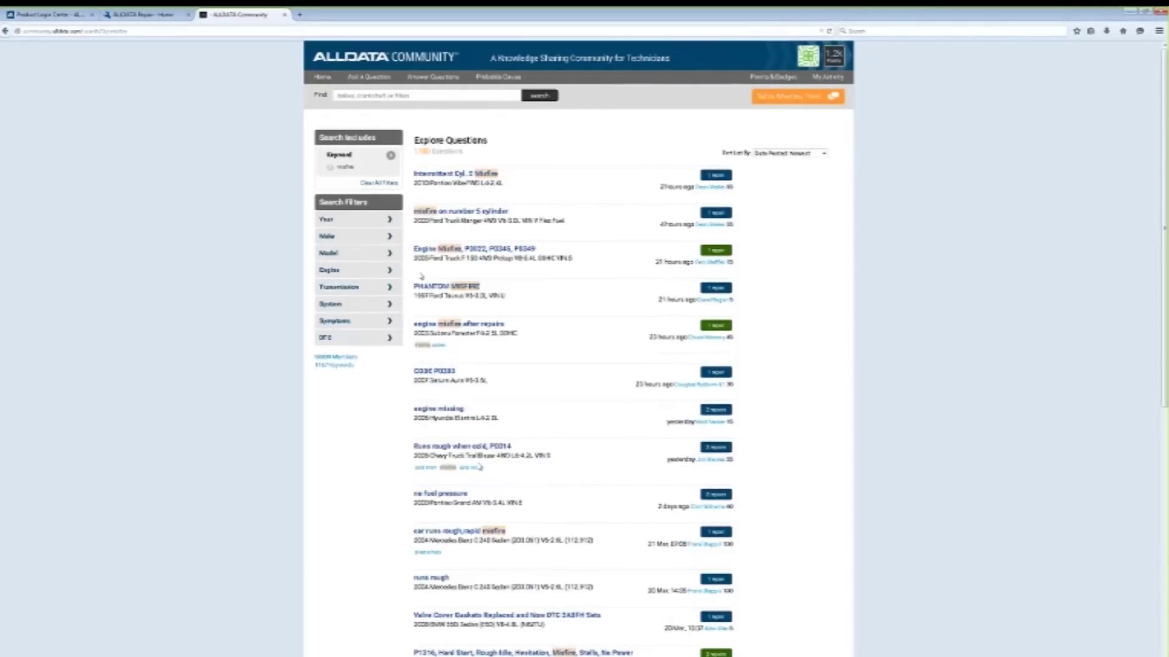
Filter the misfire questions by year 2002, make Chevy Truck and engine V6-4.3L VIN W
{"action": "left_click", "coordinate": [370, 223]}
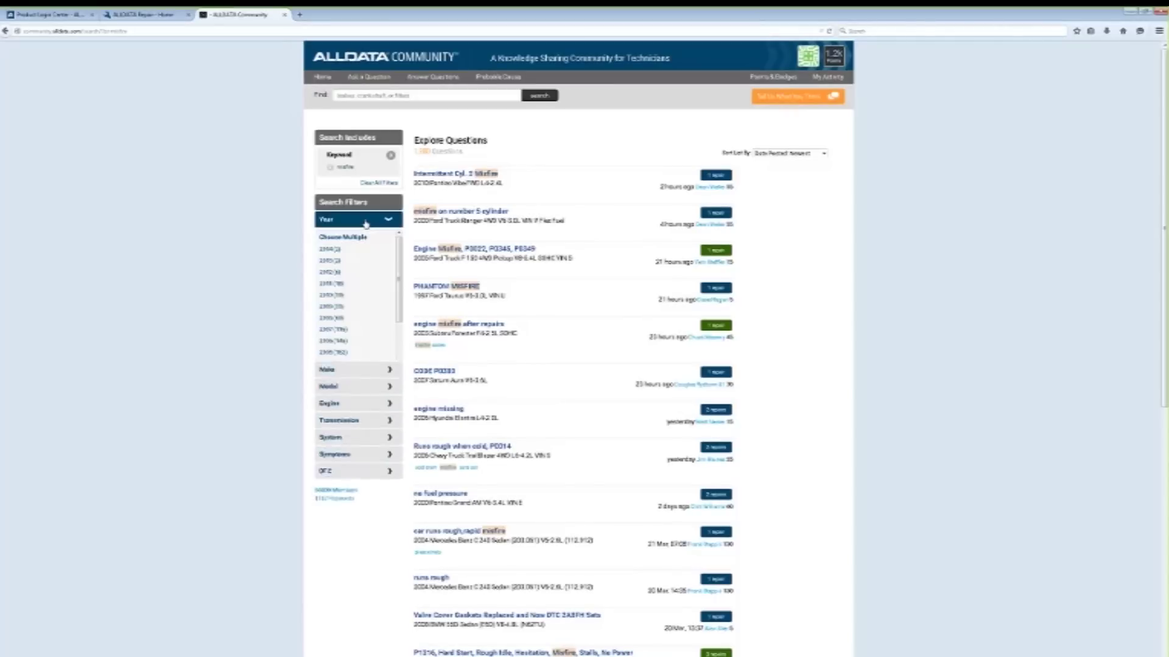
{"action": "left_click", "coordinate": [339, 388]}
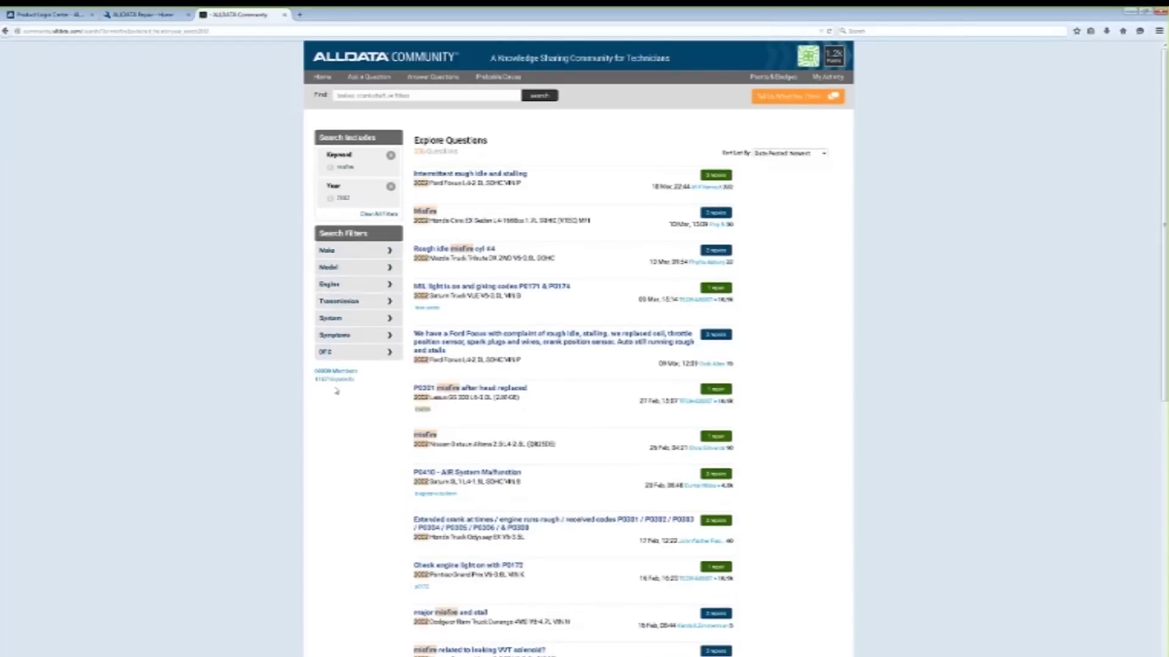
{"action": "left_click", "coordinate": [335, 339]}
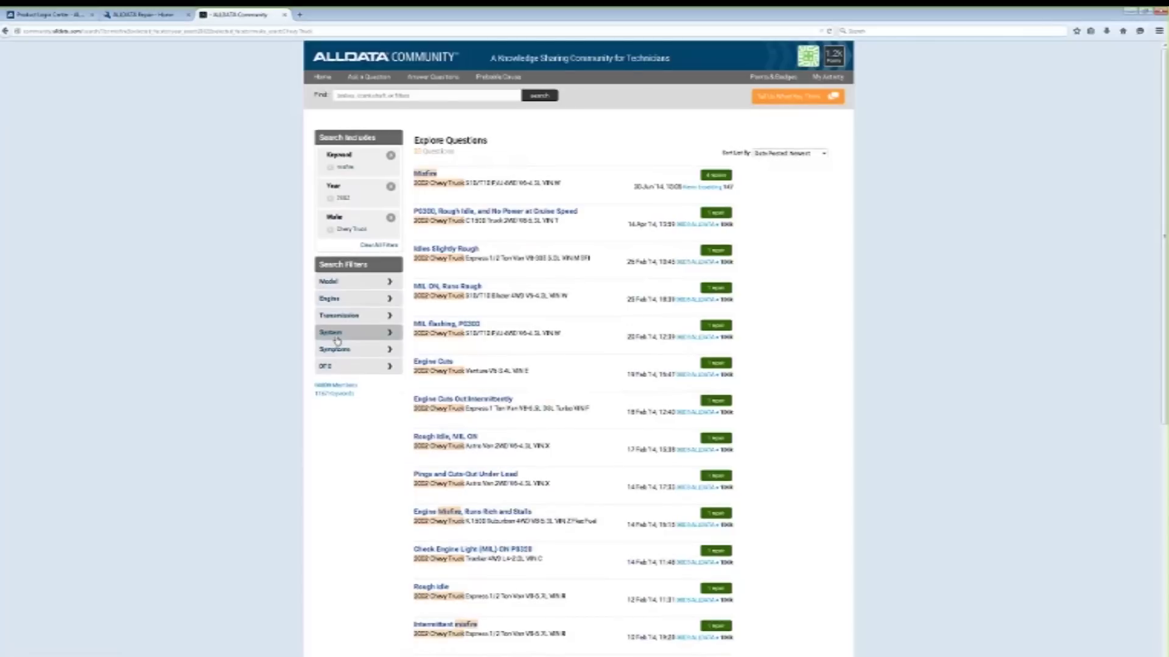
{"action": "left_click", "coordinate": [347, 299]}
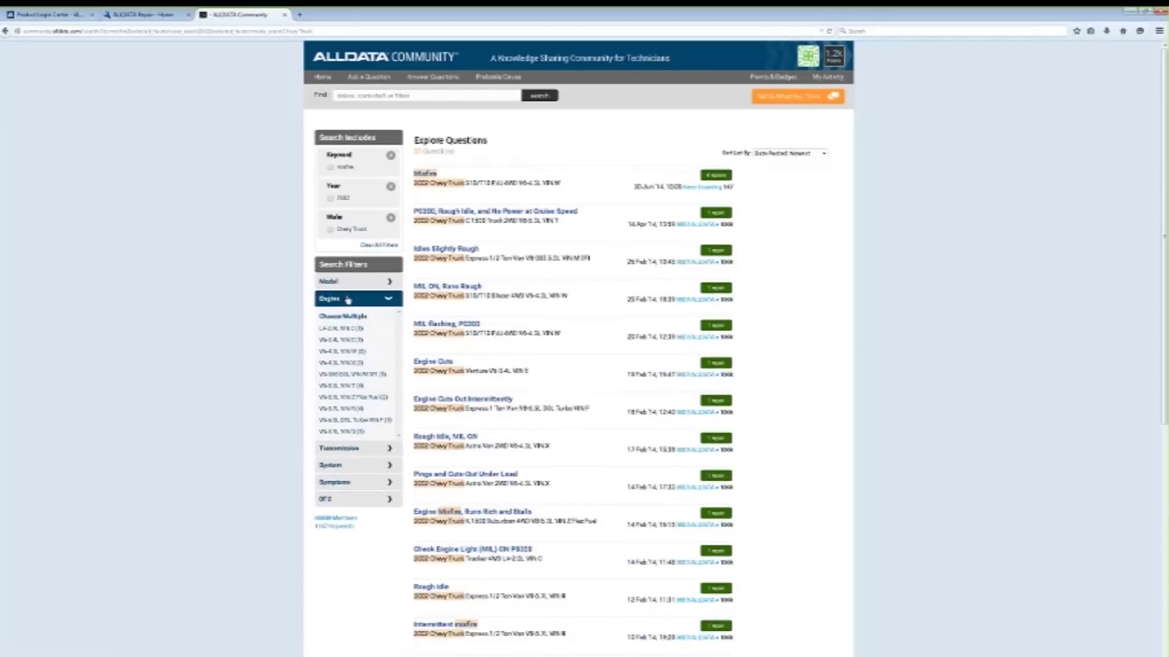
{"action": "left_click", "coordinate": [352, 353]}
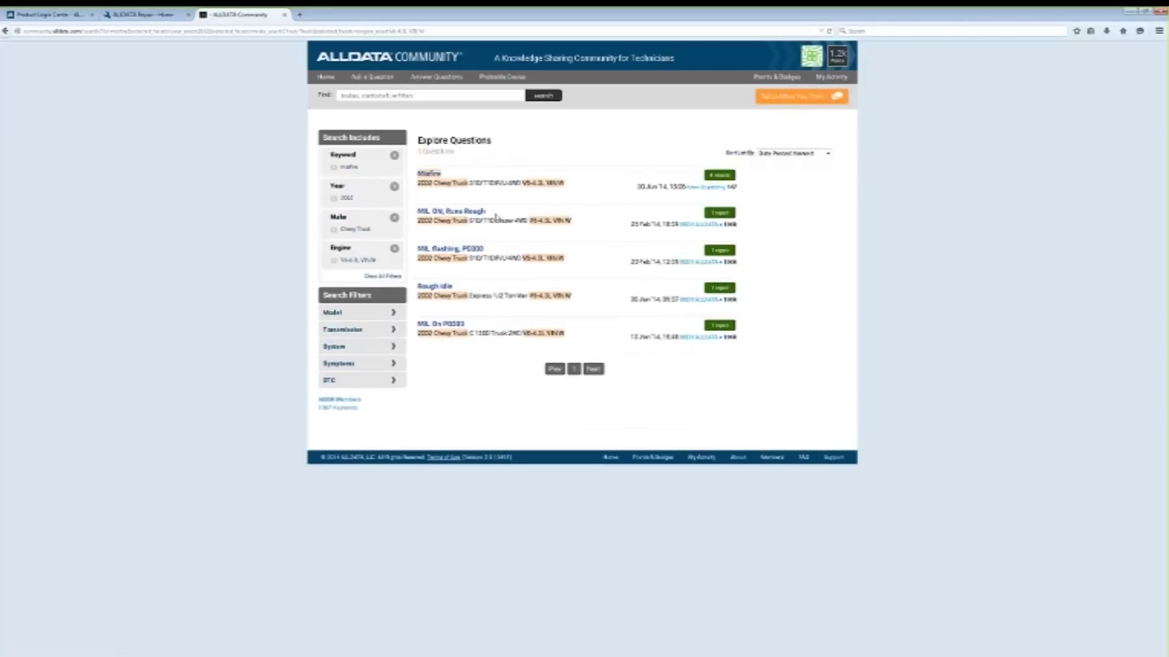
Start a new community question for a 2002 Chevy Truck S10/T10 Blazer 4WD with the V6-4.3L VIN W engine
{"action": "left_click", "coordinate": [373, 81]}
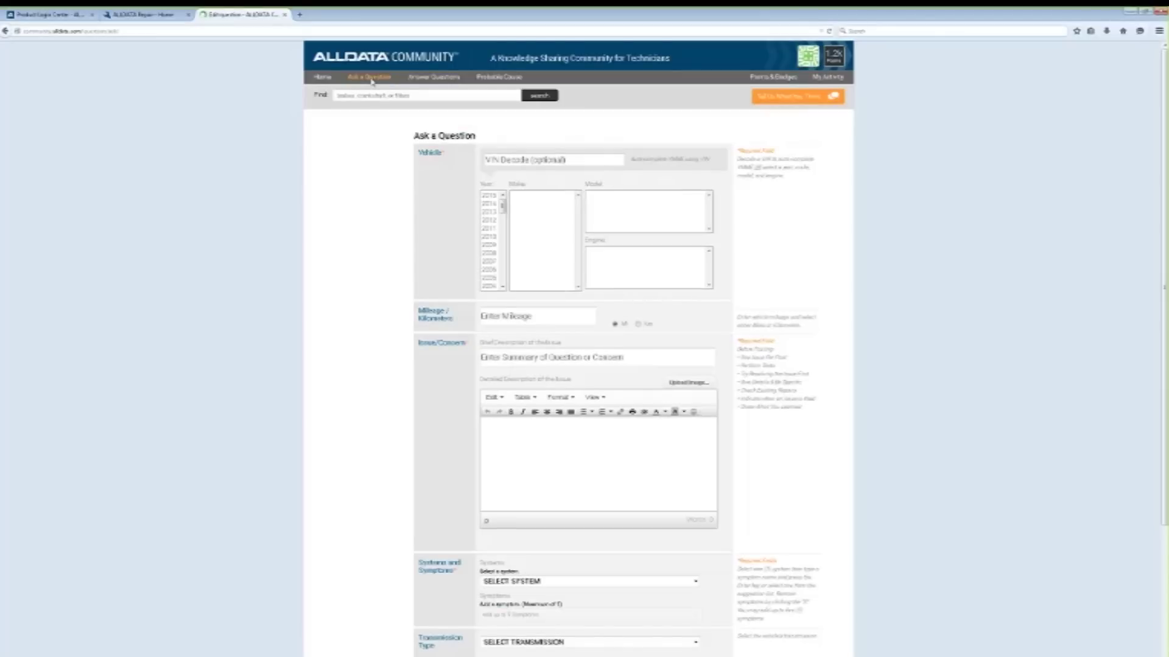
{"action": "left_click", "coordinate": [502, 288]}
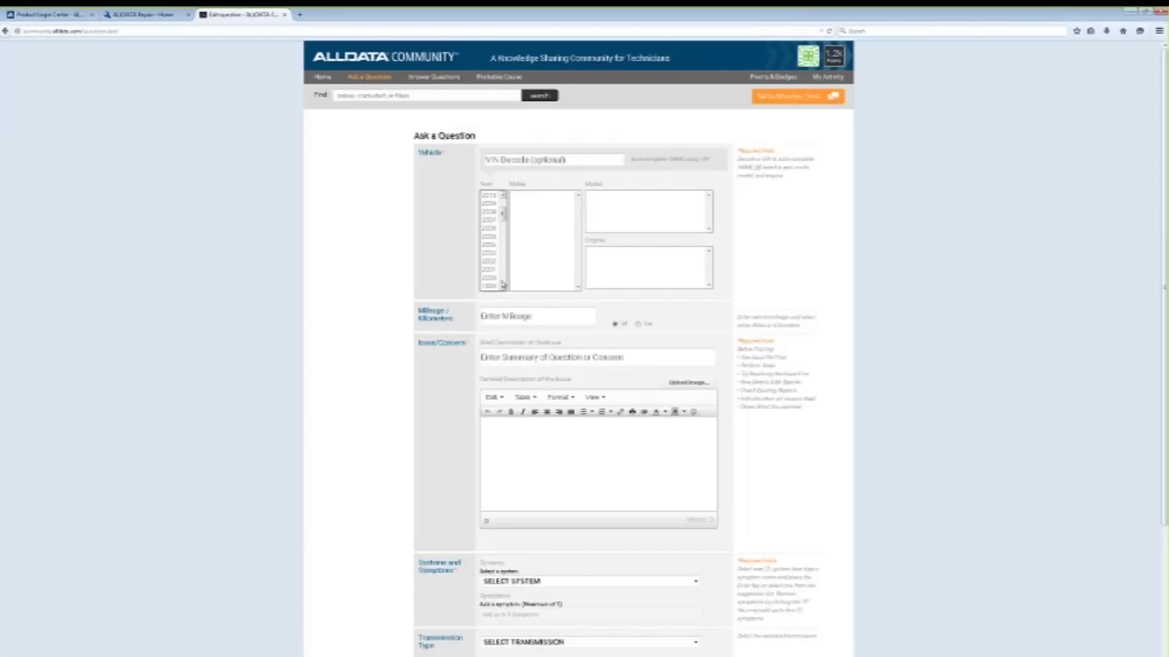
{"action": "left_click", "coordinate": [490, 261]}
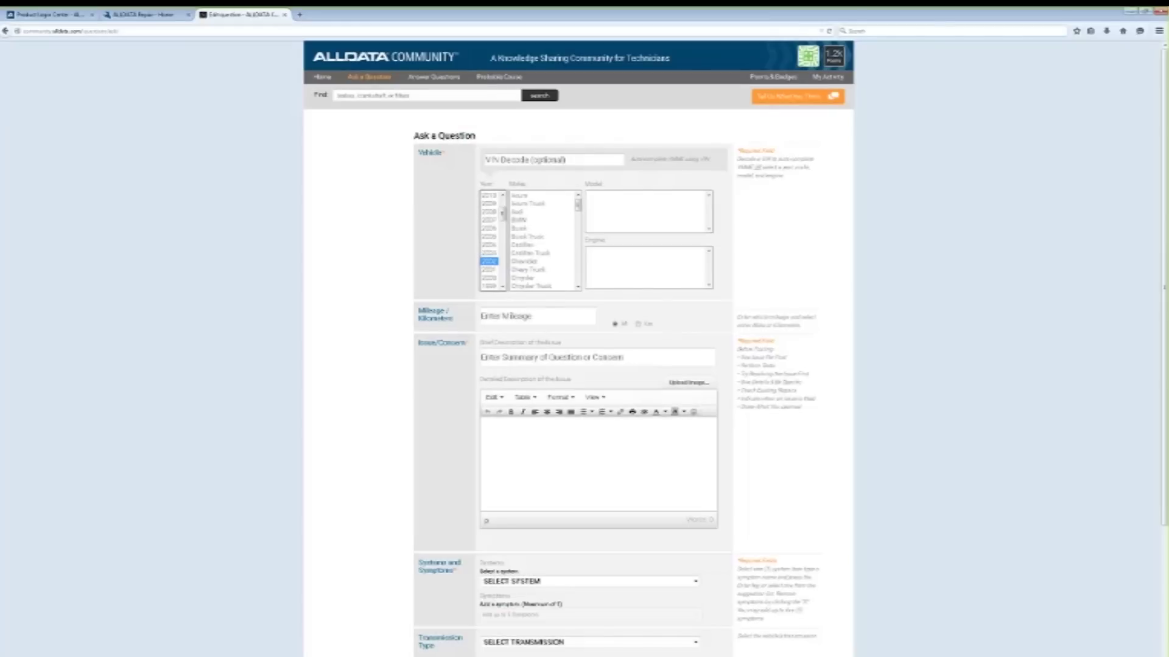
{"action": "left_click", "coordinate": [538, 269]}
{"action": "left_click_drag", "start_coordinate": [709, 205], "coordinate": [708, 217]}
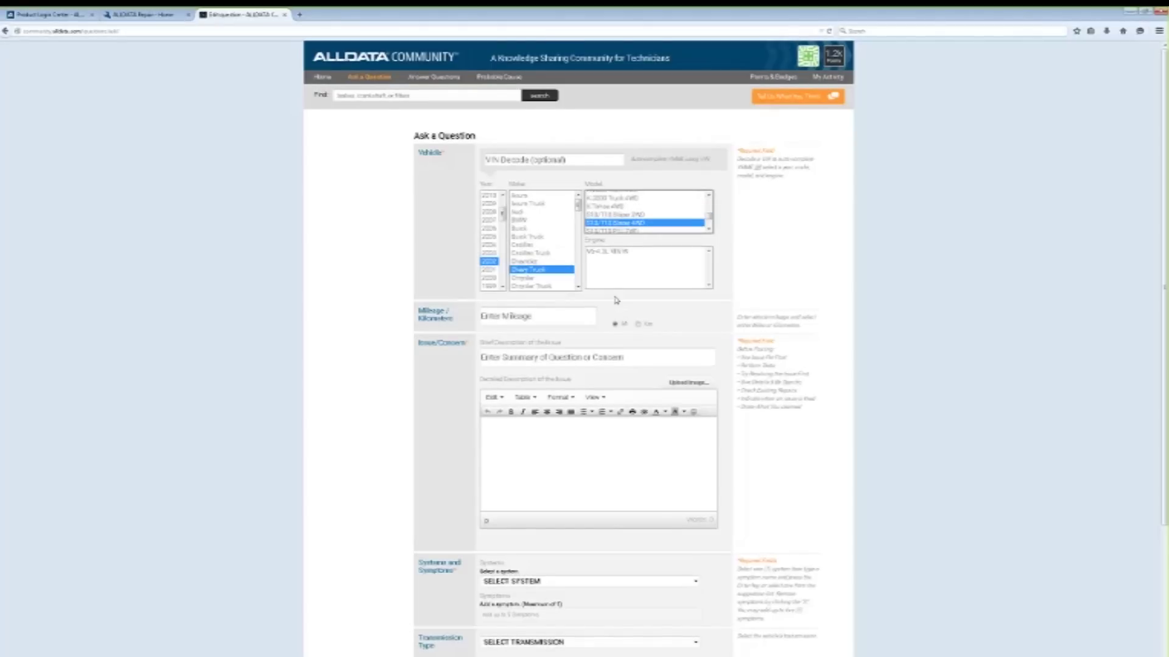
Enter 175,990 as the vehicle's mileage
{"action": "left_click", "coordinate": [508, 318]}
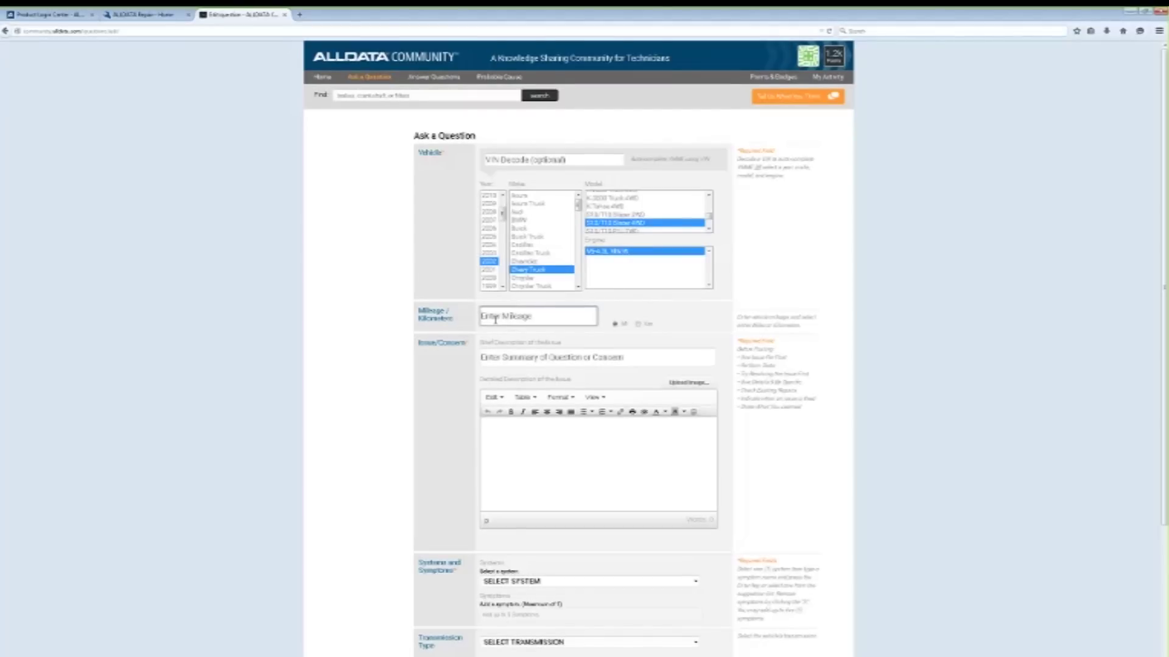
{"action": "type", "text": "1"}
{"action": "type", "text": ",759"}
{"action": "type", "text": "9"}
{"action": "type", "text": "90"}
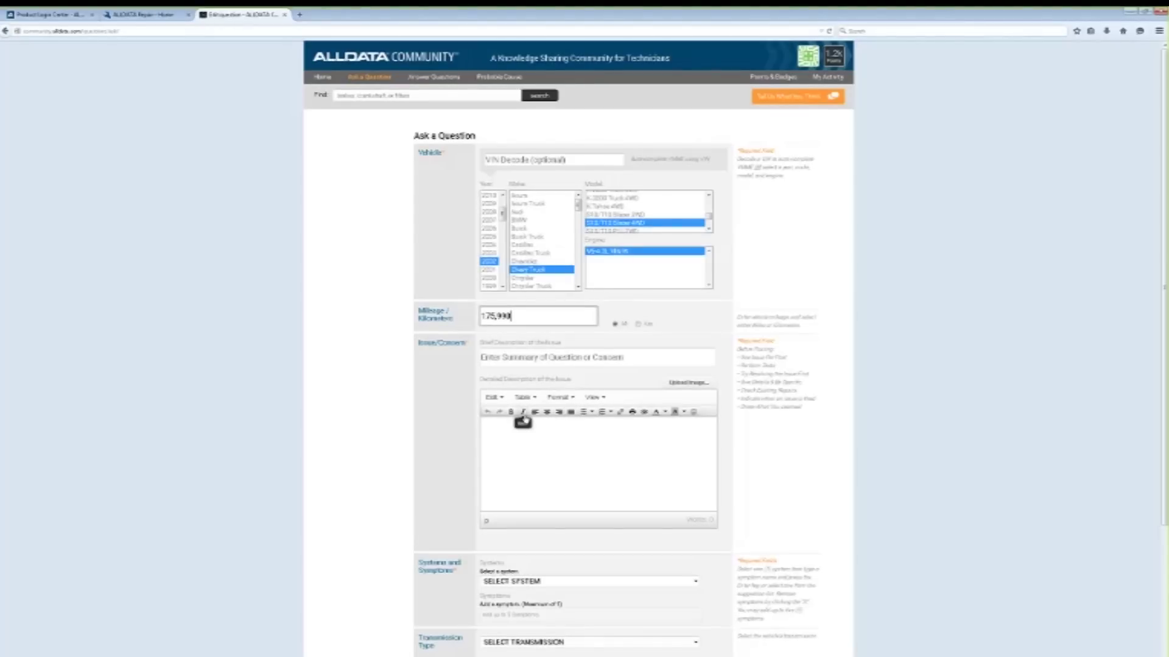
Enter "Misfire P0304, P0300" as the brief description of the issue
{"action": "left_click", "coordinate": [507, 361]}
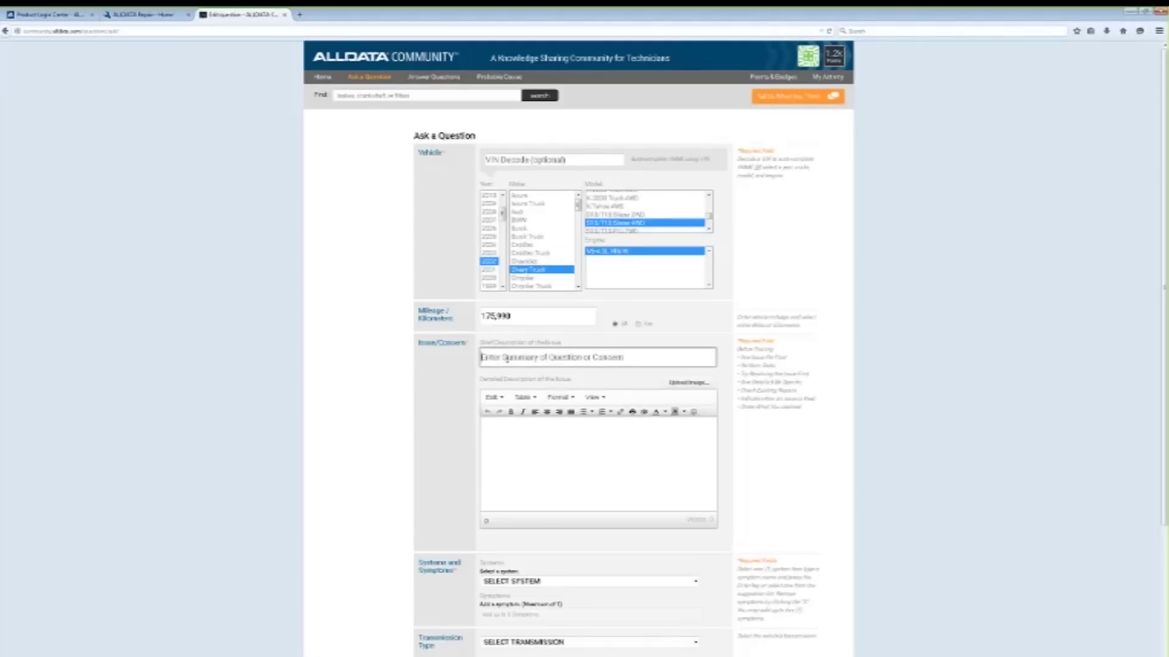
{"action": "type", "text": "M"}
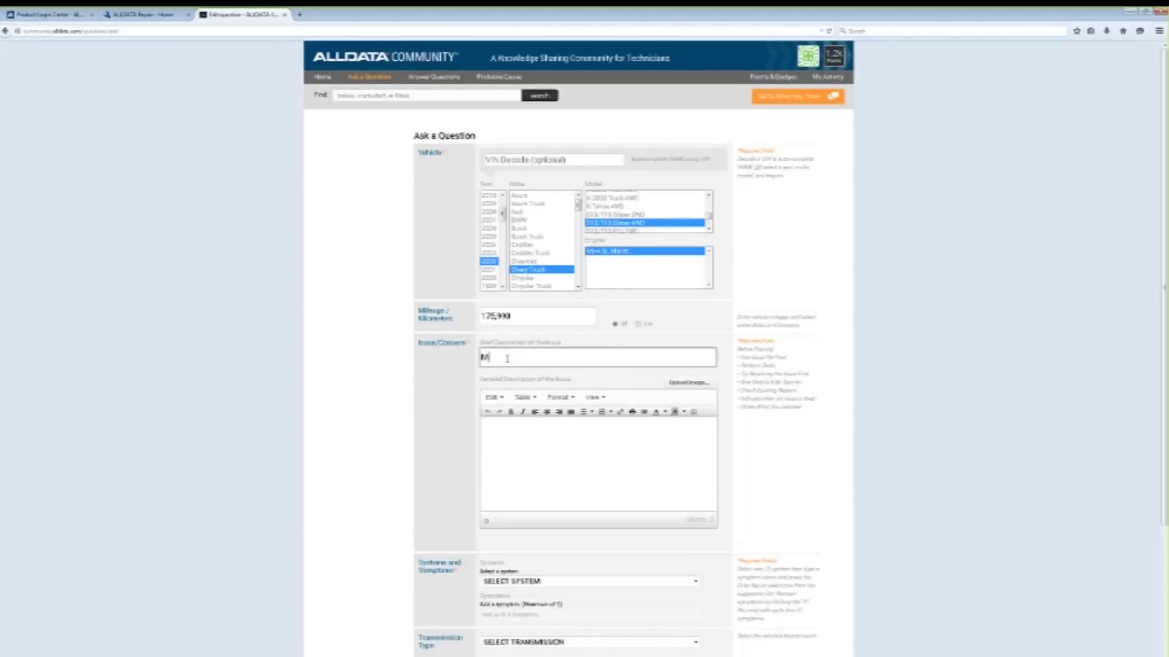
{"action": "type", "text": "isfire P0304, P0300"}
Enter the detailed description "MIL ON - We repl. spark plugs, wires, cap, rotor... comp. test - OK" and a new line "What should we check next?"
{"action": "left_click", "coordinate": [504, 426]}
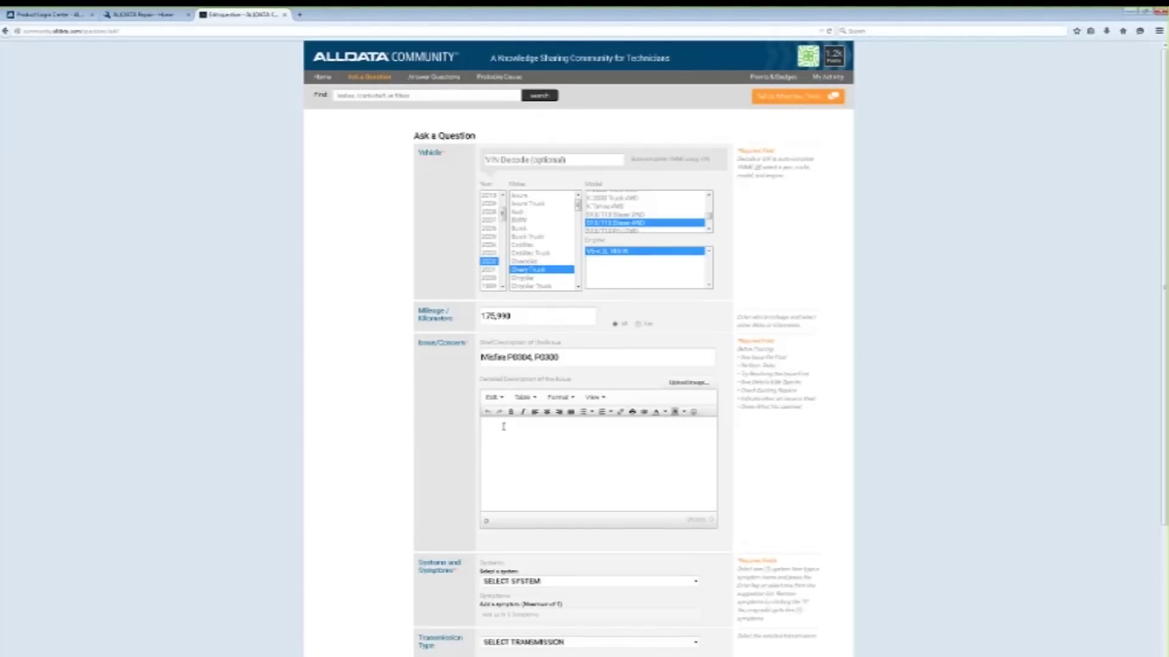
{"action": "left_click", "coordinate": [504, 427]}
{"action": "type", "text": "MIL"}
{"action": "type", "text": " O"}
{"action": "type", "text": "N"}
{"action": "type", "text": " - W"}
{"action": "type", "text": "e ngt. "}
{"action": "type", "text": "sad"}
{"action": "type", "text": "rk"}
{"action": "type", "text": " plugs"}
{"action": "type", "text": "."}
{"action": "type", "text": " weres, d"}
{"action": "type", "text": "ap"}
{"action": "type", "text": ", rotor"}
{"action": "type", "text": "... "}
{"action": "type", "text": "comp"}
{"action": "type", "text": ", to"}
{"action": "type", "text": "st "}
{"action": "type", "text": "- "}
{"action": "type", "text": "OK"}
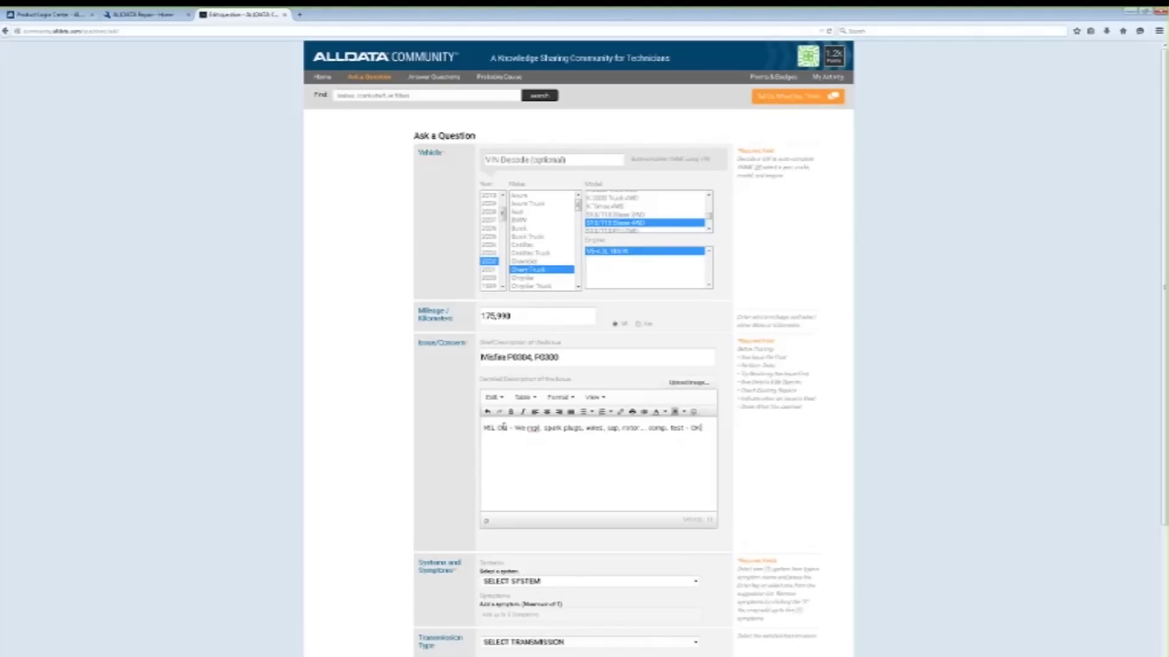
{"action": "key", "text": "Return"}
{"action": "type", "text": "what should we check next?"}
Set the system to Computers and Control Systems and add the symptoms MIL/Warning Indicator Lamp On and Misfire/Cuts Out/Chuggles
{"action": "scroll", "coordinate": [863, 523], "scroll_direction": "down", "scroll_amount": 2}
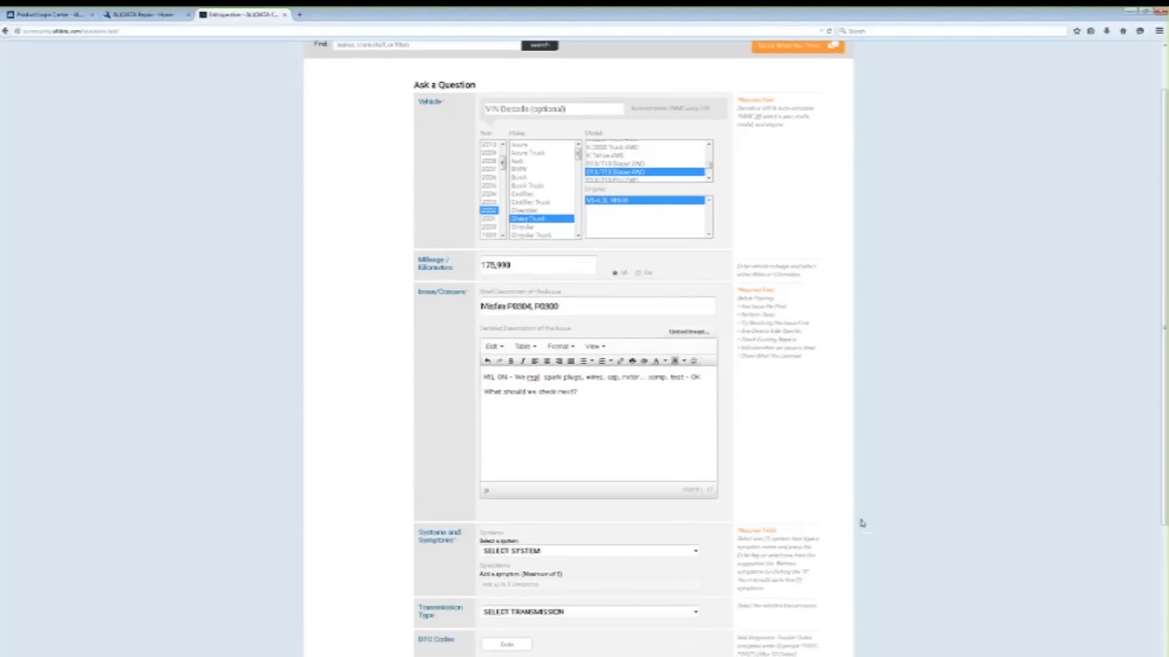
{"action": "scroll", "coordinate": [862, 523], "scroll_direction": "down", "scroll_amount": 4}
{"action": "left_click", "coordinate": [695, 417]}
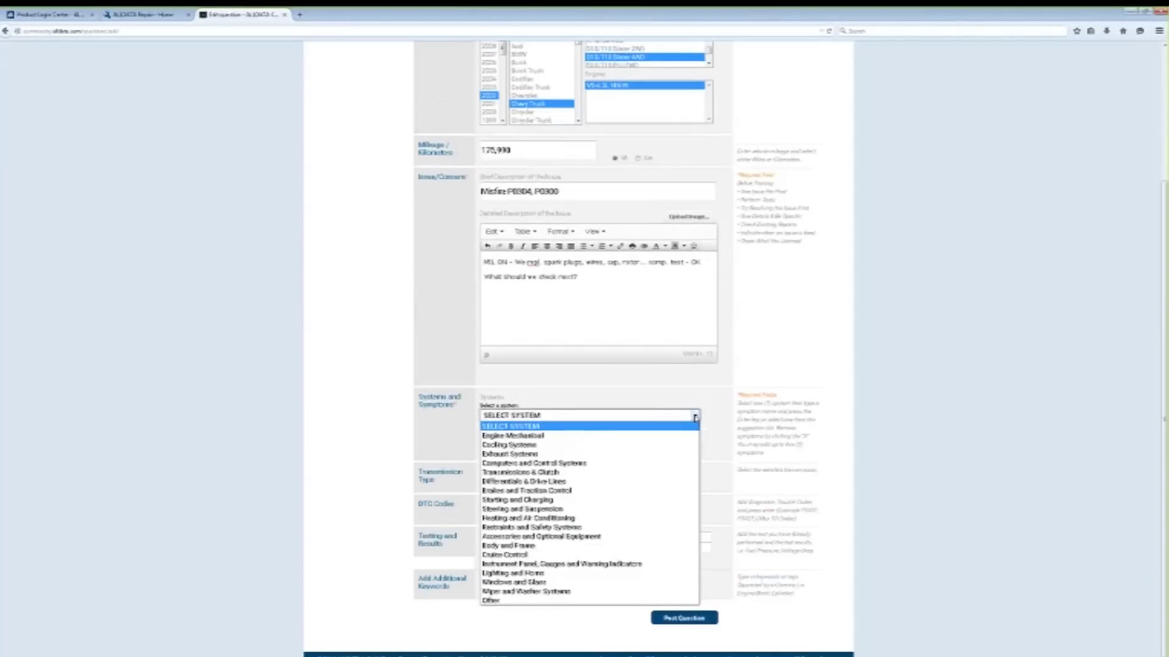
{"action": "left_click", "coordinate": [520, 466]}
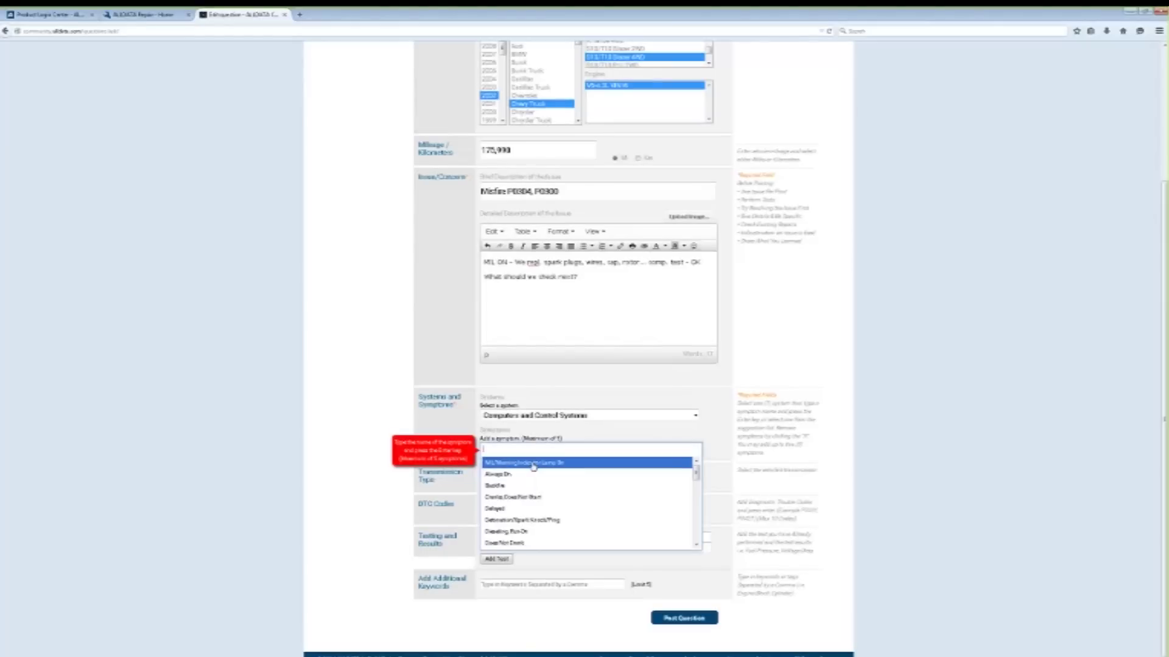
{"action": "left_click", "coordinate": [533, 464]}
{"action": "left_click_drag", "start_coordinate": [695, 476], "coordinate": [655, 519]}
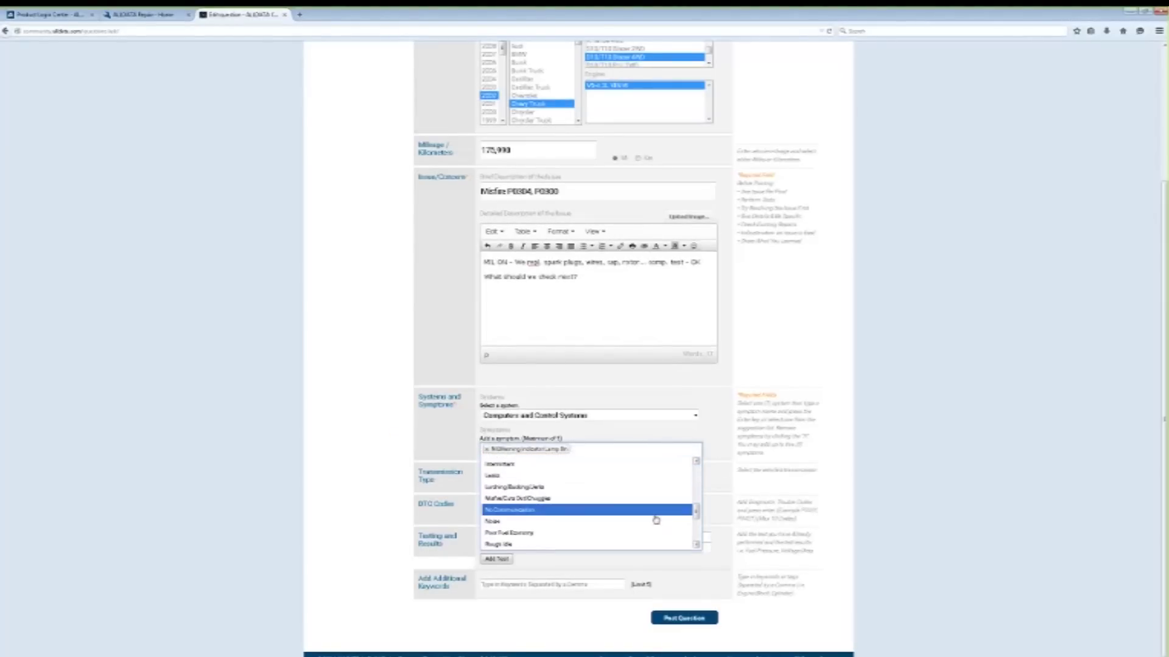
{"action": "left_click", "coordinate": [551, 499]}
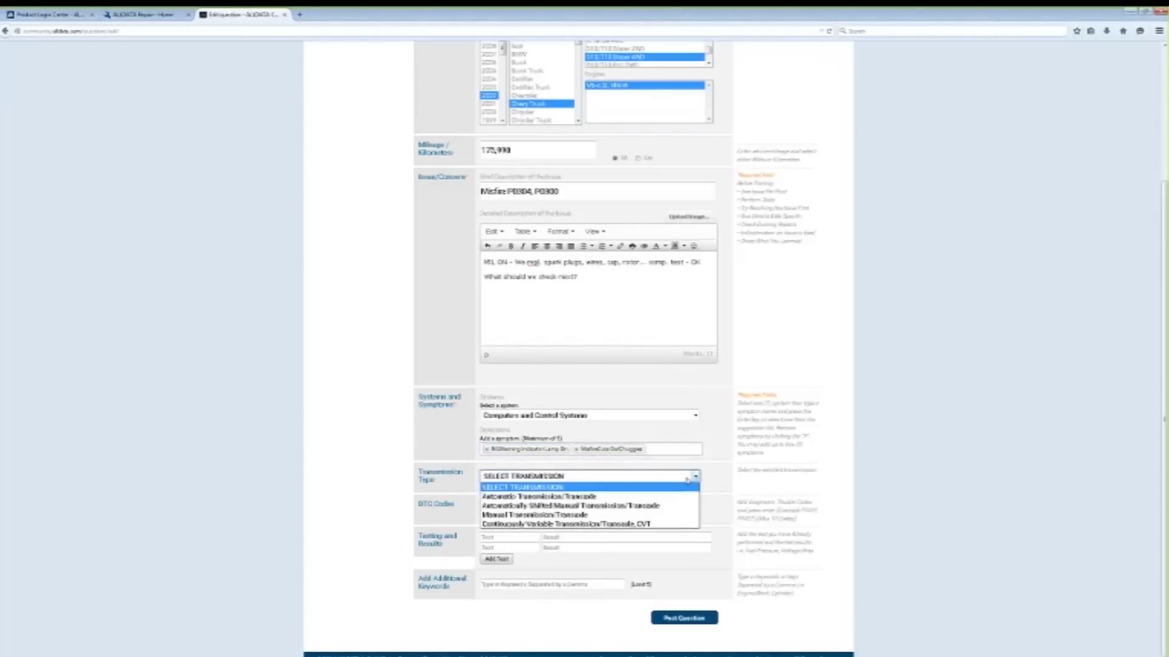
Set the transmission type to Automatic Transmission/Transaxle and add the DTC codes P0304 and P0300
{"action": "left_click", "coordinate": [491, 511]}
{"action": "type", "text": "P0"}
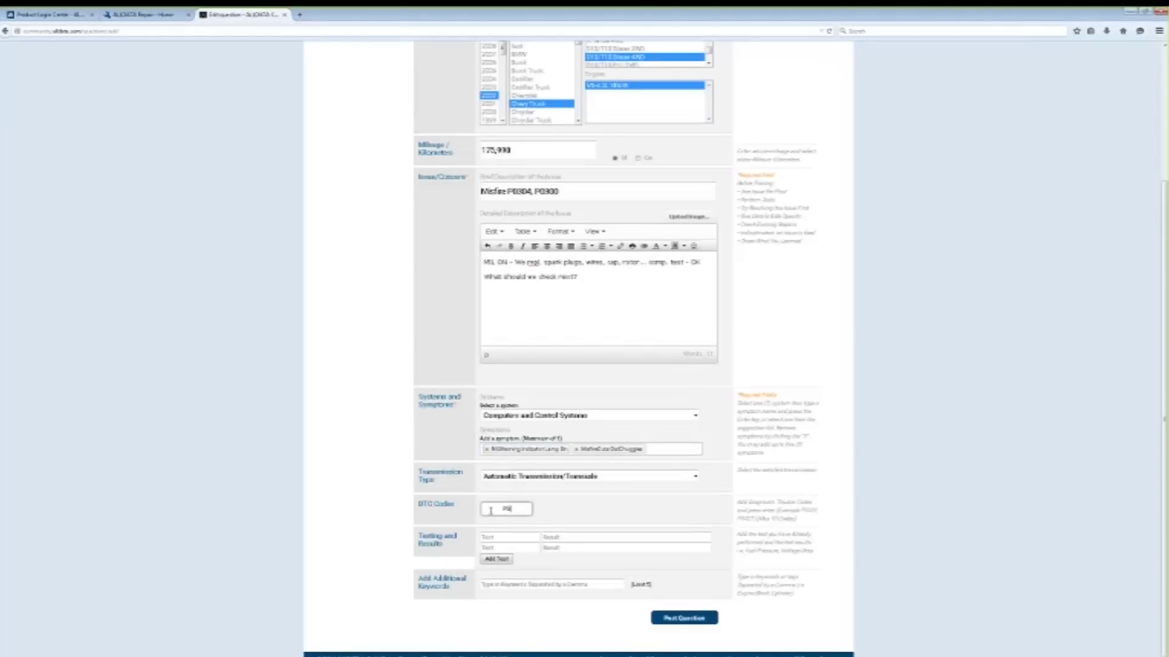
{"action": "type", "text": "304"}
{"action": "key", "text": "Return"}
{"action": "type", "text": "P0"}
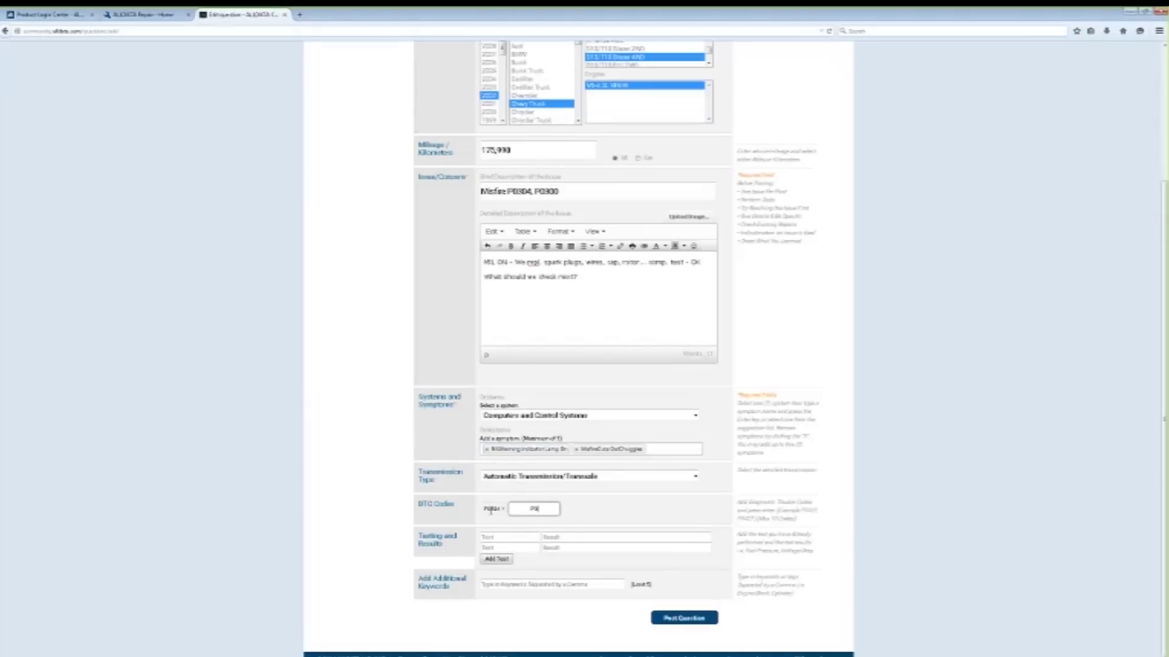
{"action": "type", "text": "300"}
{"action": "key", "text": "Return"}
Record a "Compression test" with the result "Passed" under the testing and results
{"action": "left_click", "coordinate": [510, 538]}
{"action": "type", "text": "Comp"}
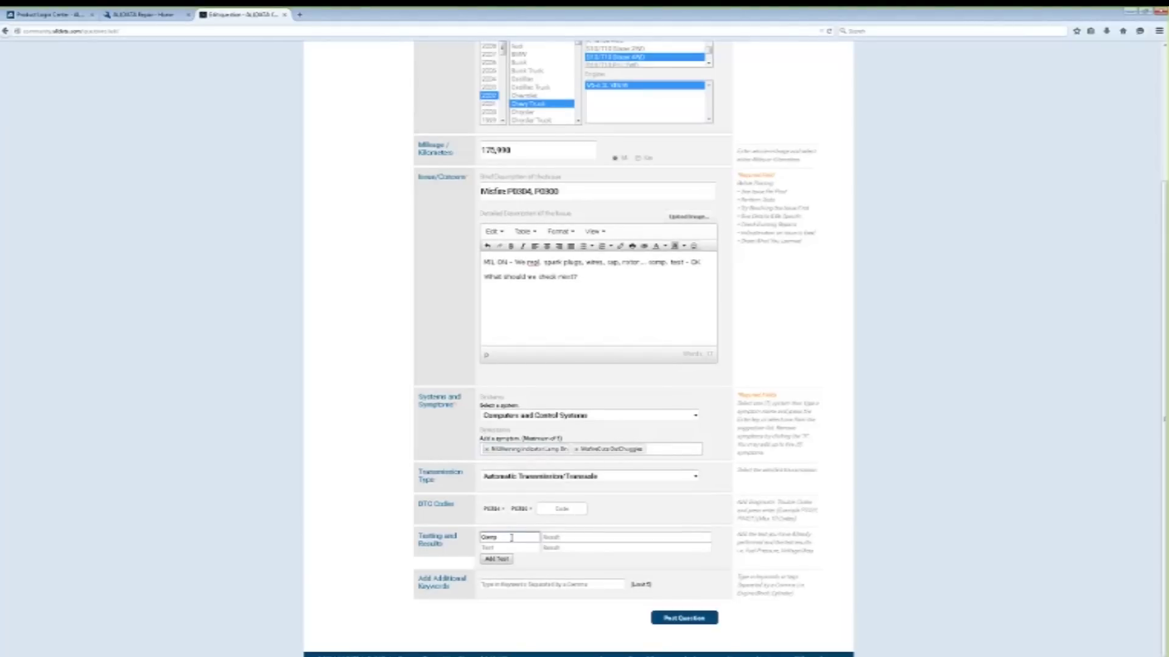
{"action": "type", "text": "ression test"}
{"action": "left_click", "coordinate": [545, 537]}
{"action": "type", "text": "1"}
{"action": "type", "text": "ass"}
{"action": "type", "text": "ed"}
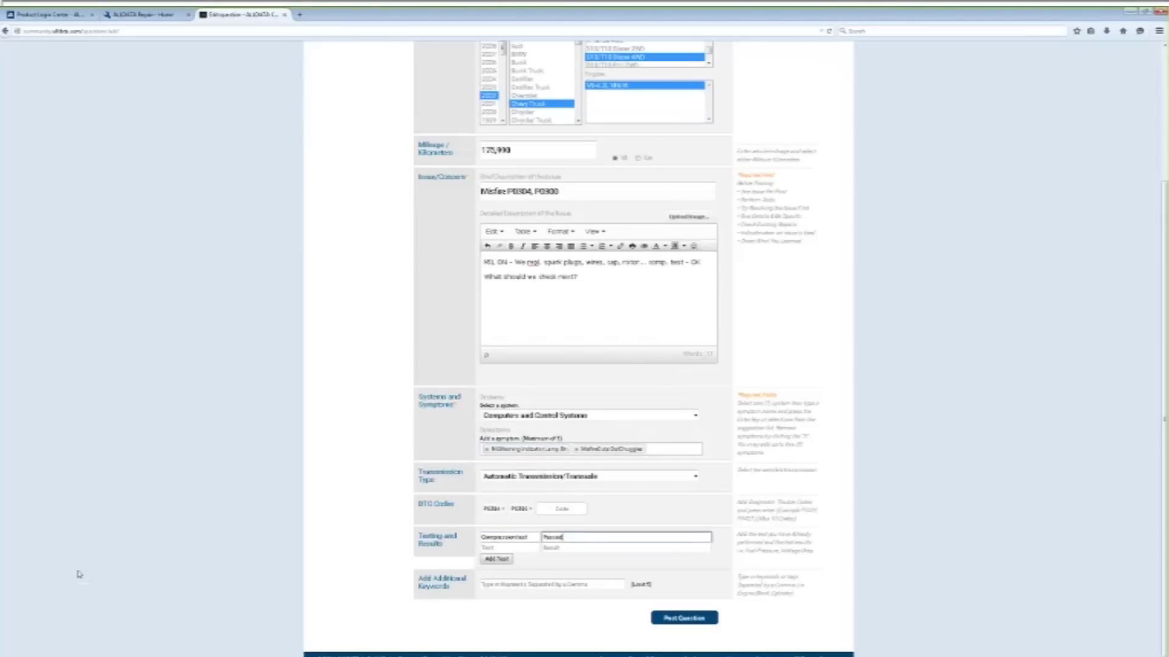